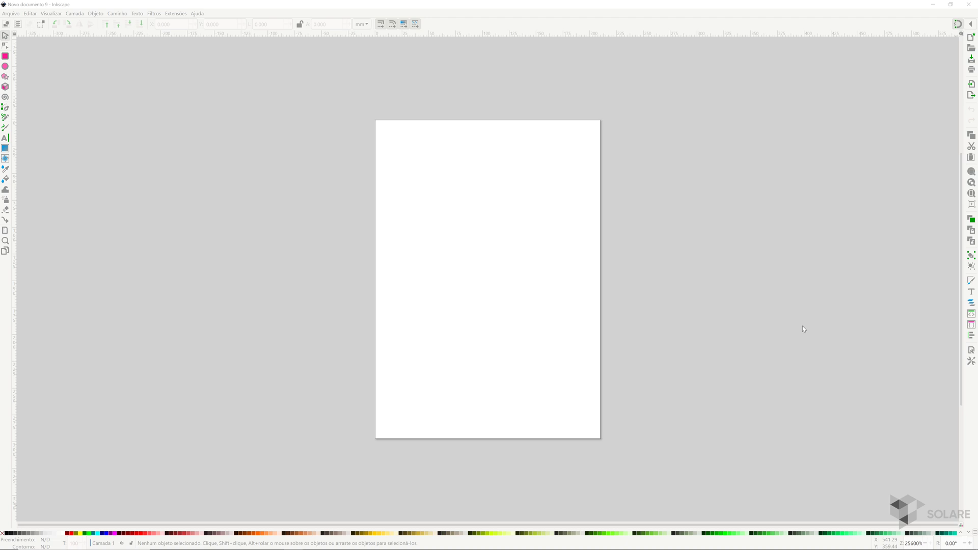
Set the document's page format to A3 with landscape orientation in the document properties
click(509, 9)
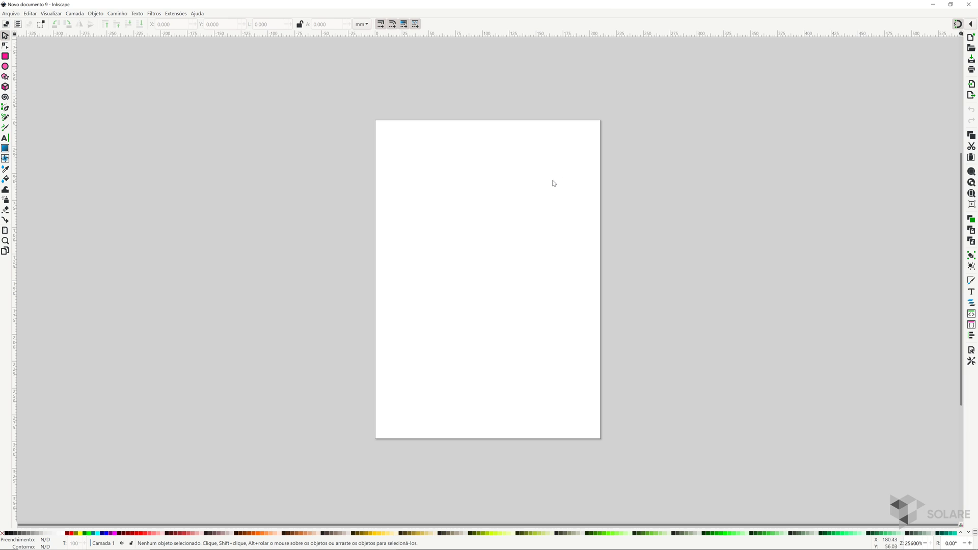
click(8, 14)
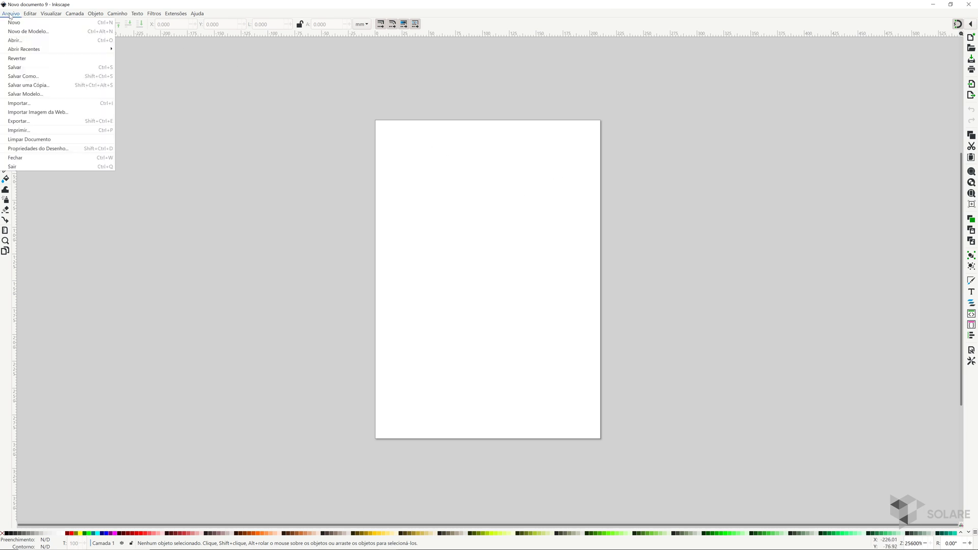
click(47, 149)
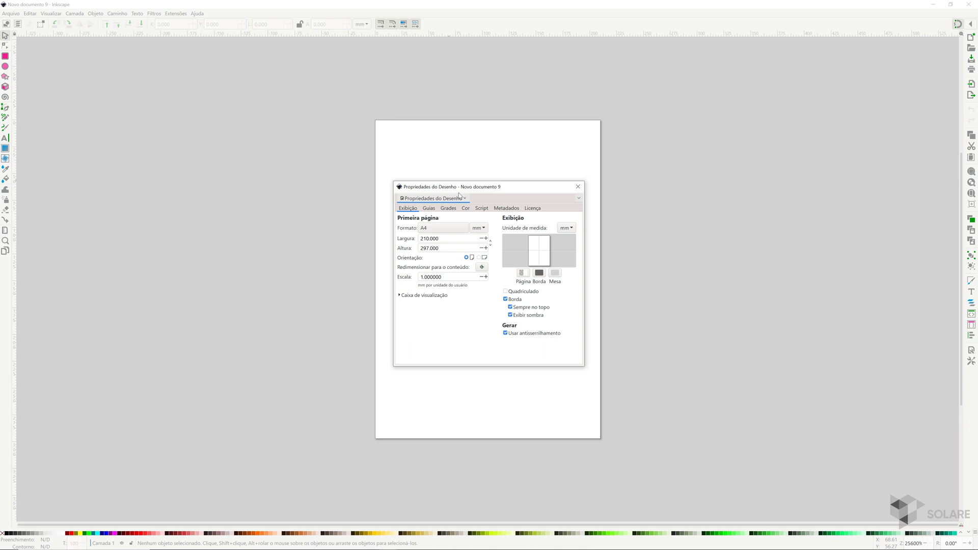
click(464, 232)
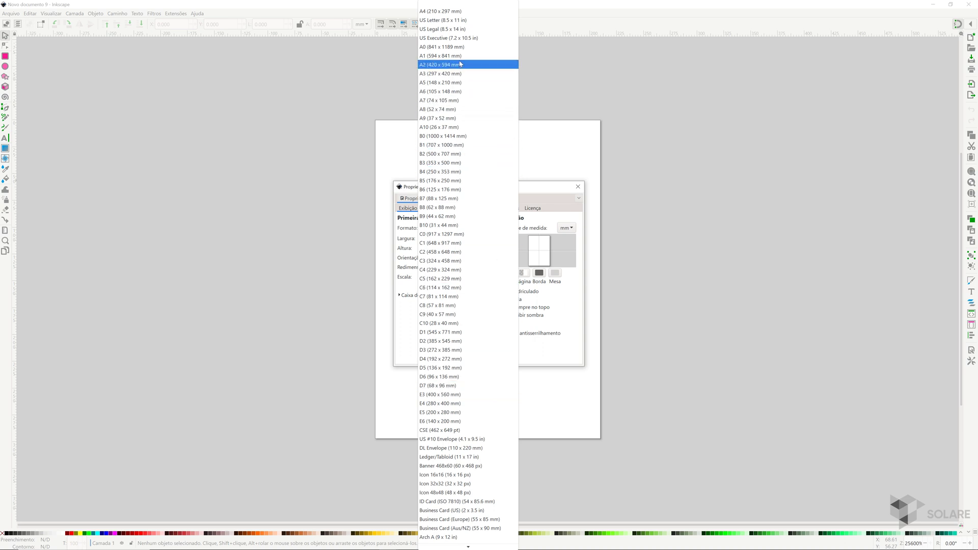
click(458, 74)
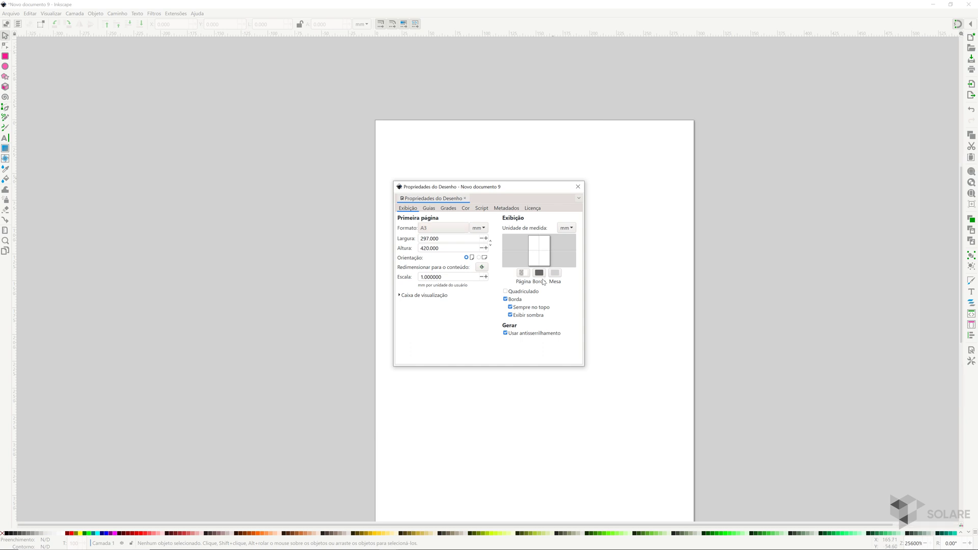
click(479, 258)
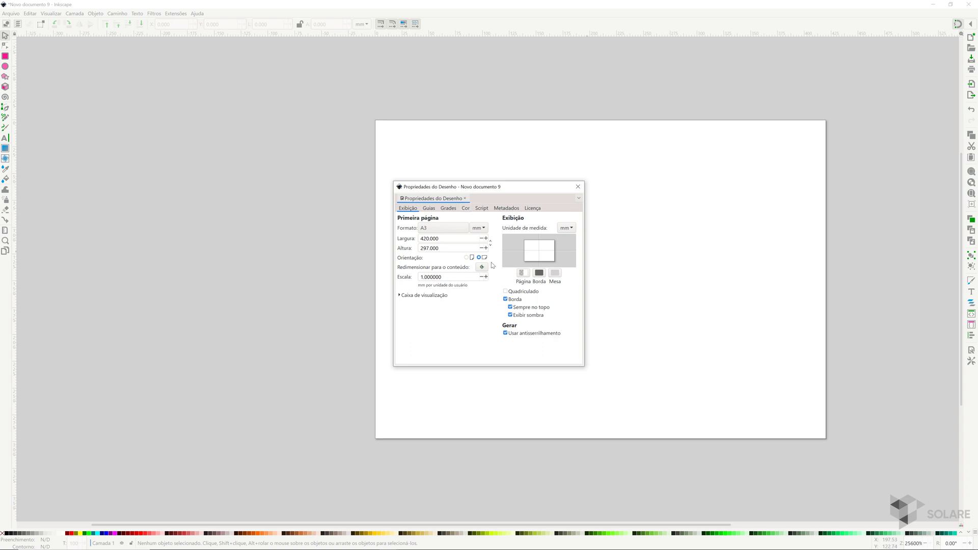
Examine the available page units, the page scale and the guide settings in the document properties
click(485, 227)
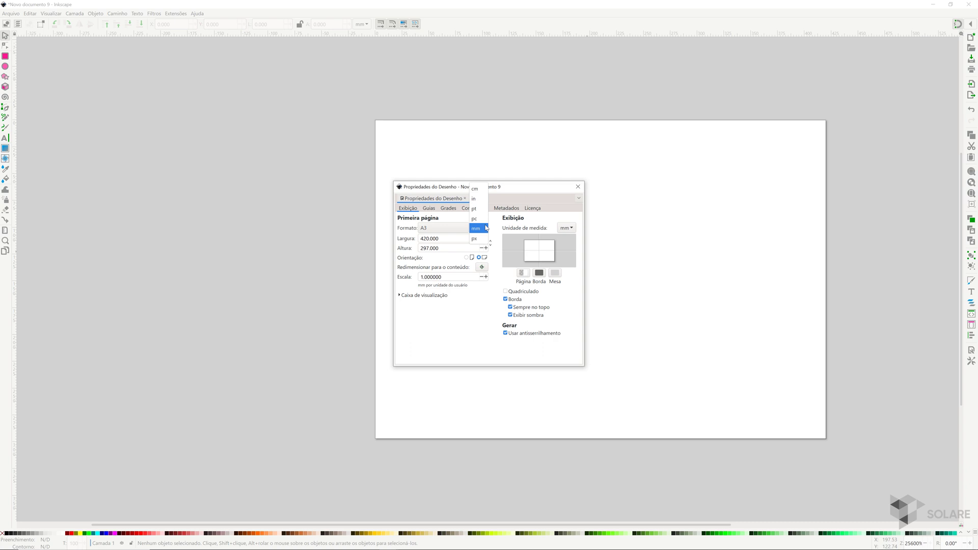
click(486, 228)
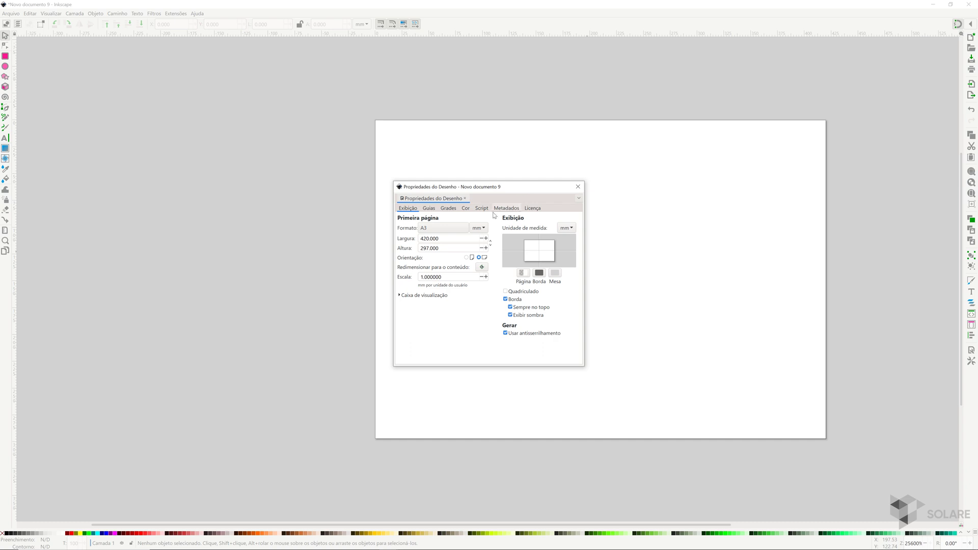
click(479, 228)
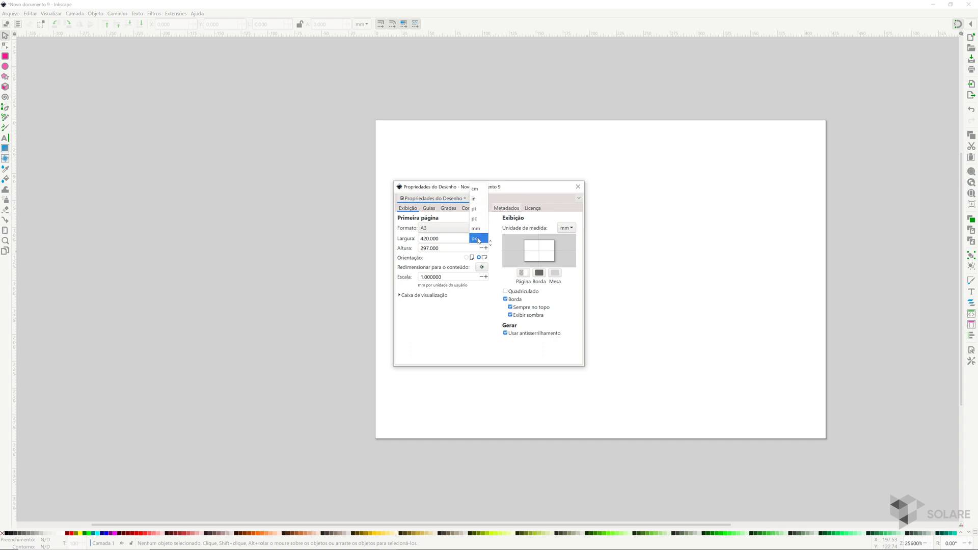
click(512, 191)
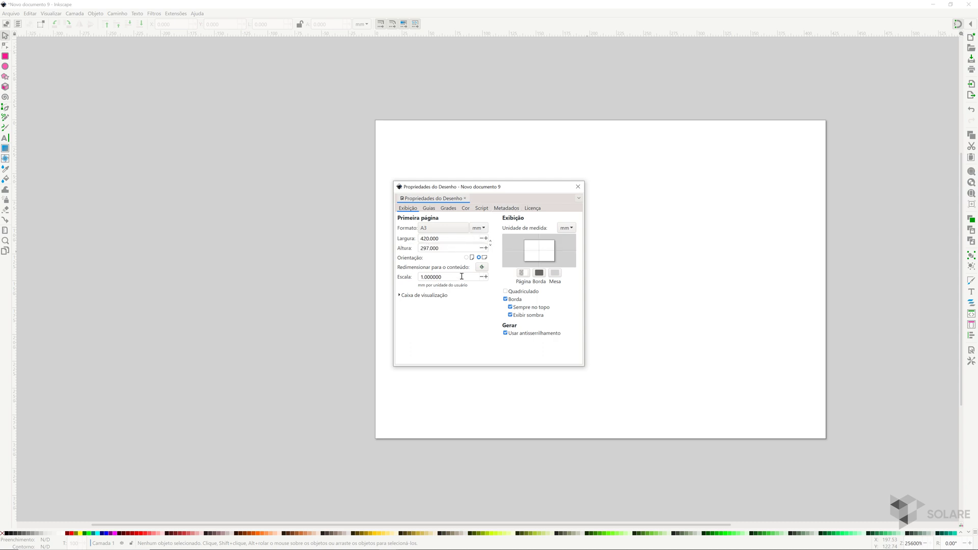
click(451, 276)
drag(451, 276, 412, 277)
click(430, 210)
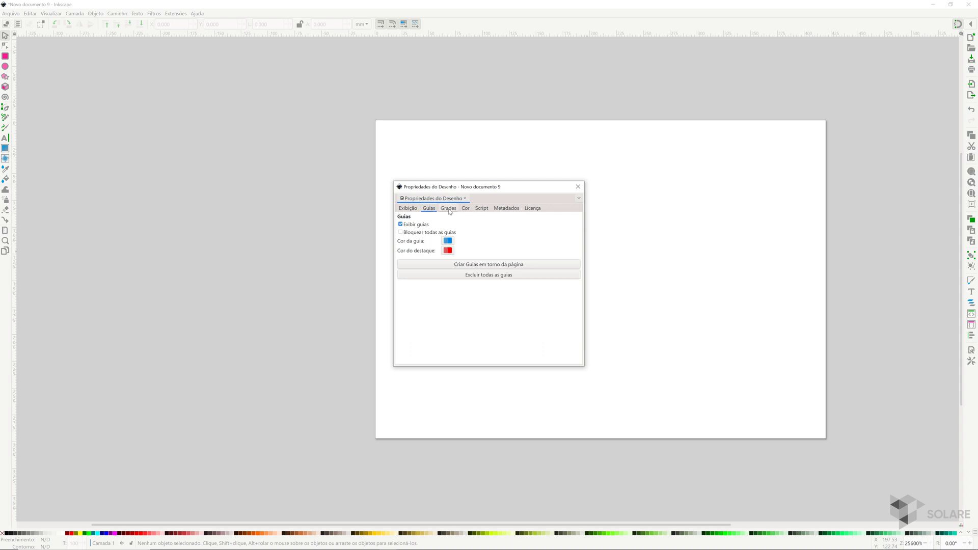
Add a new rectangular grid to the document, review its unit options and close the document properties
click(449, 210)
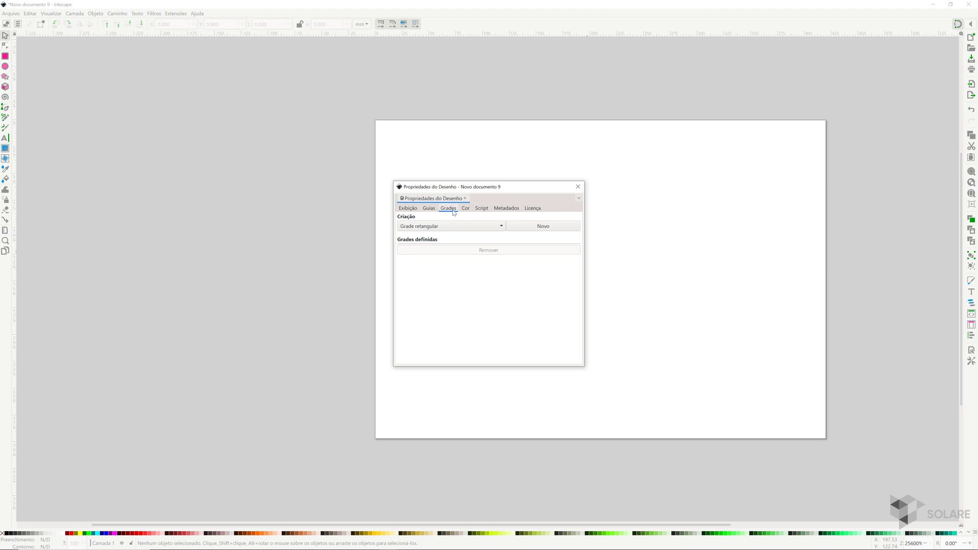
click(441, 227)
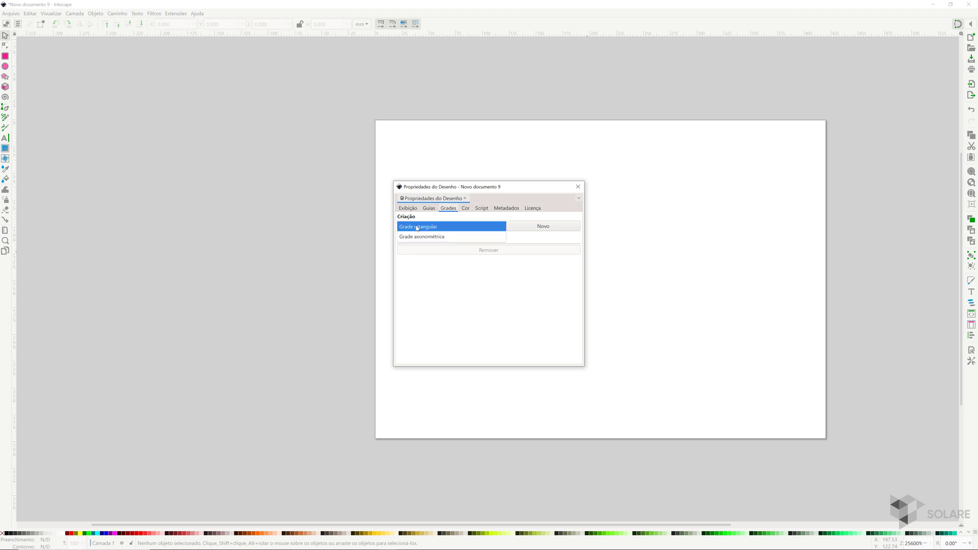
click(448, 230)
click(446, 230)
click(460, 227)
click(544, 227)
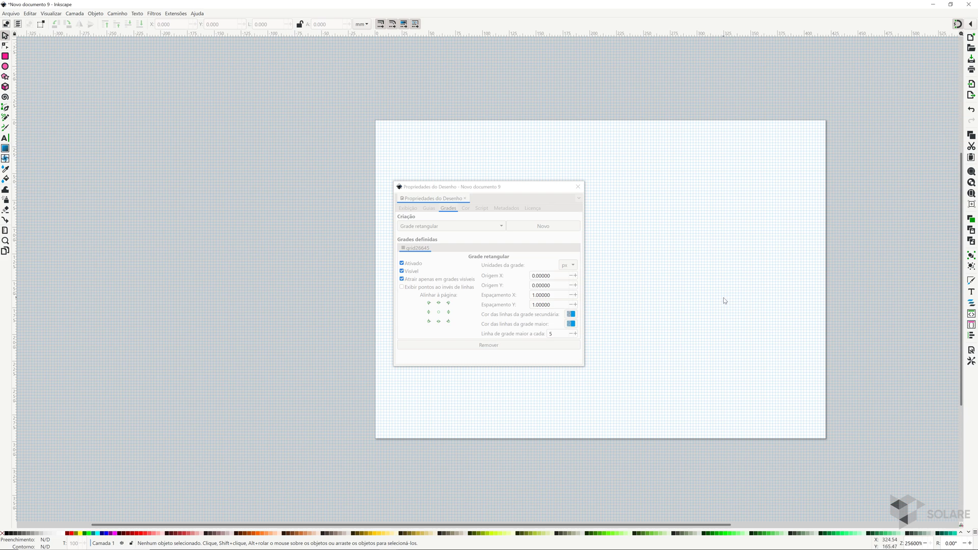
click(533, 192)
drag(532, 192, 579, 184)
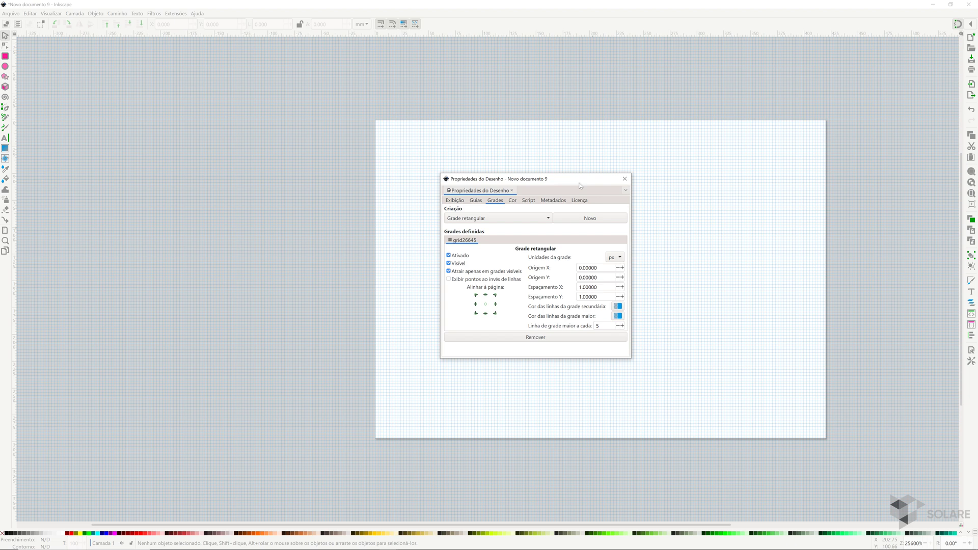
click(621, 258)
click(617, 252)
click(625, 179)
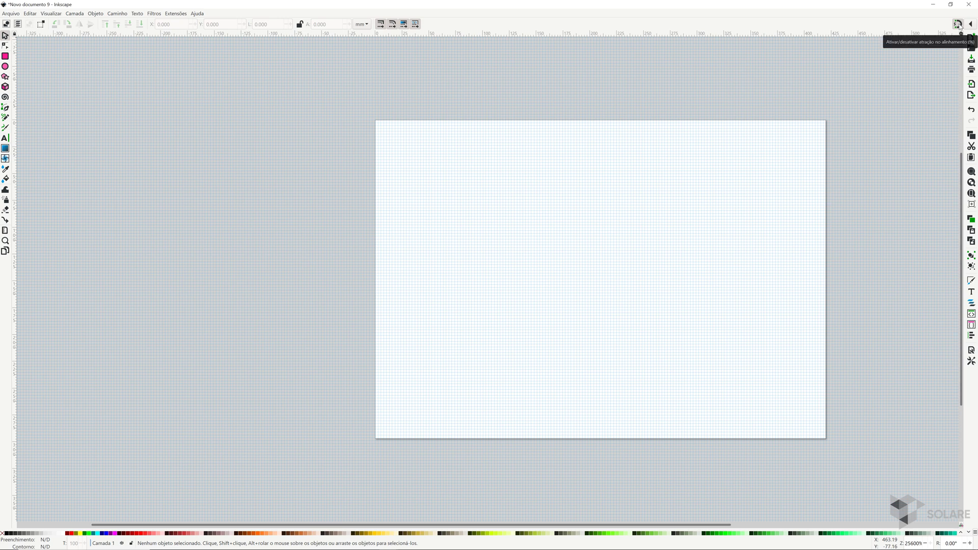
Draw a rectangle about 42 × 36 mm in the upper-left part of the page
click(959, 25)
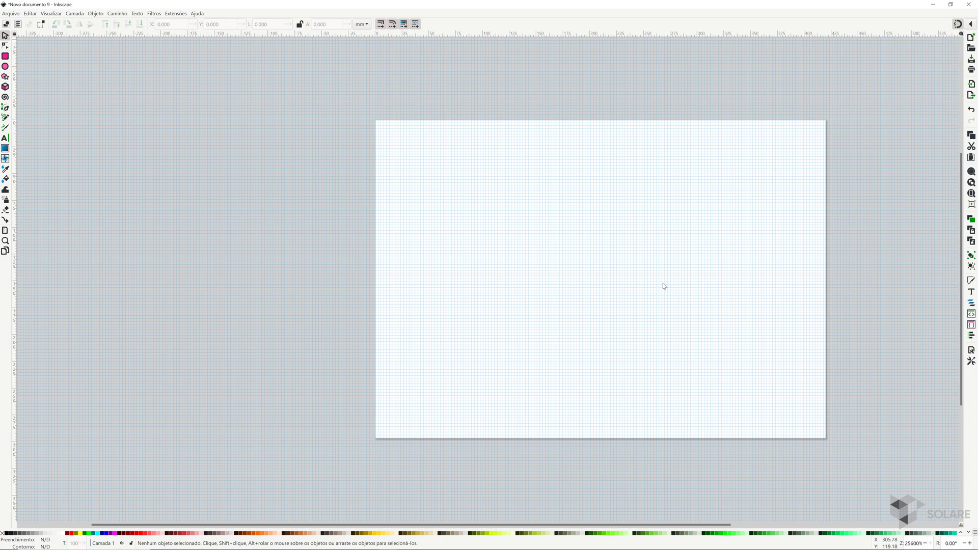
scroll(589, 281, right, 5)
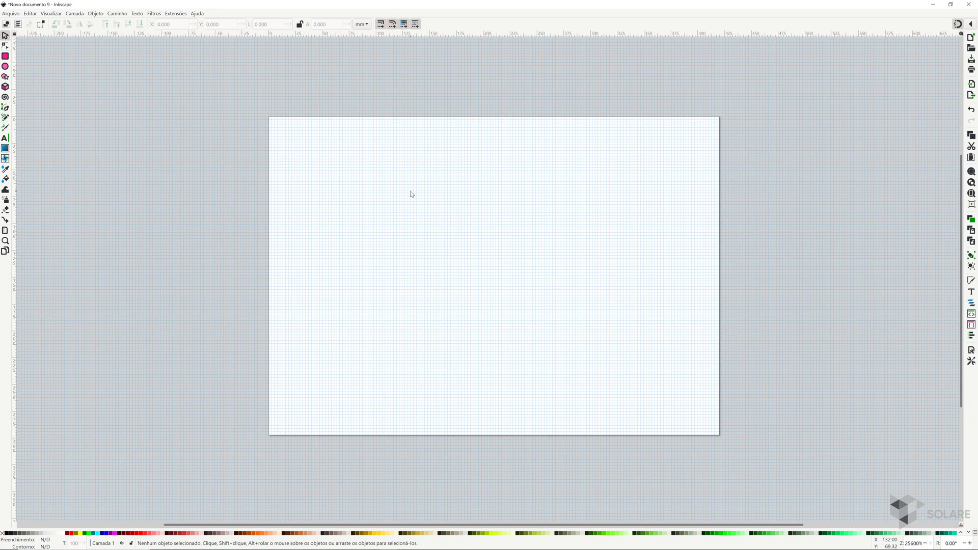
scroll(412, 194, up, 3)
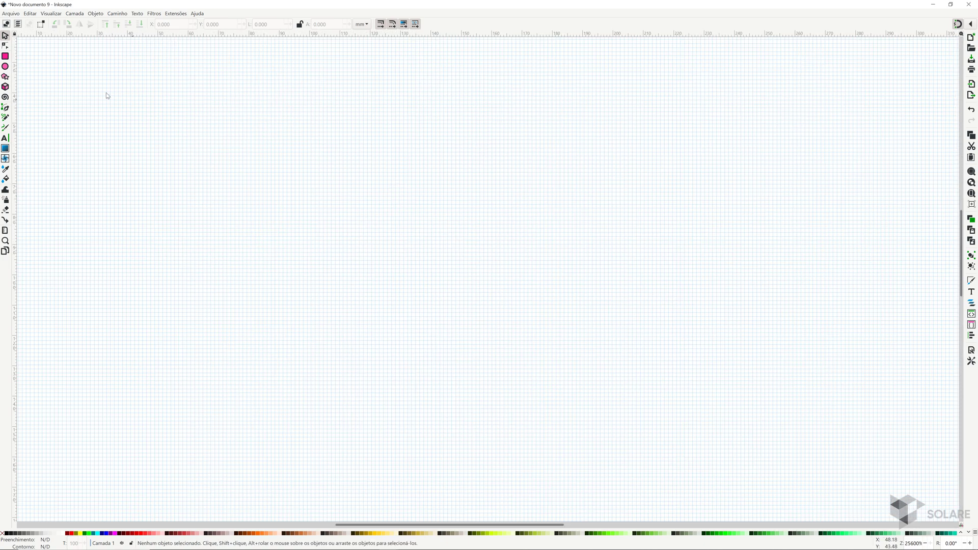
click(6, 56)
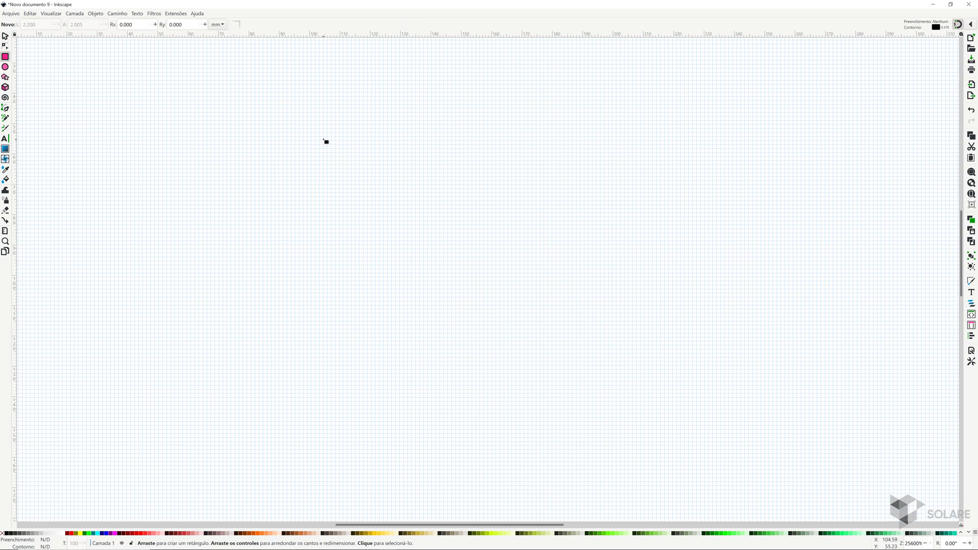
drag(324, 140, 452, 249)
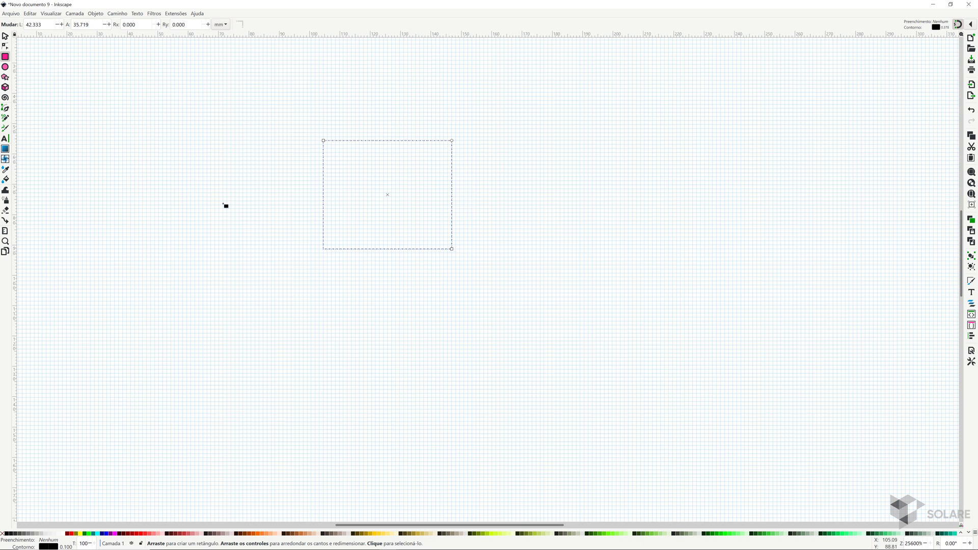
Place a vertical guide at about X 70 mm and a horizontal guide at about Y 45 mm, left of and above the rectangle
drag(14, 110, 219, 178)
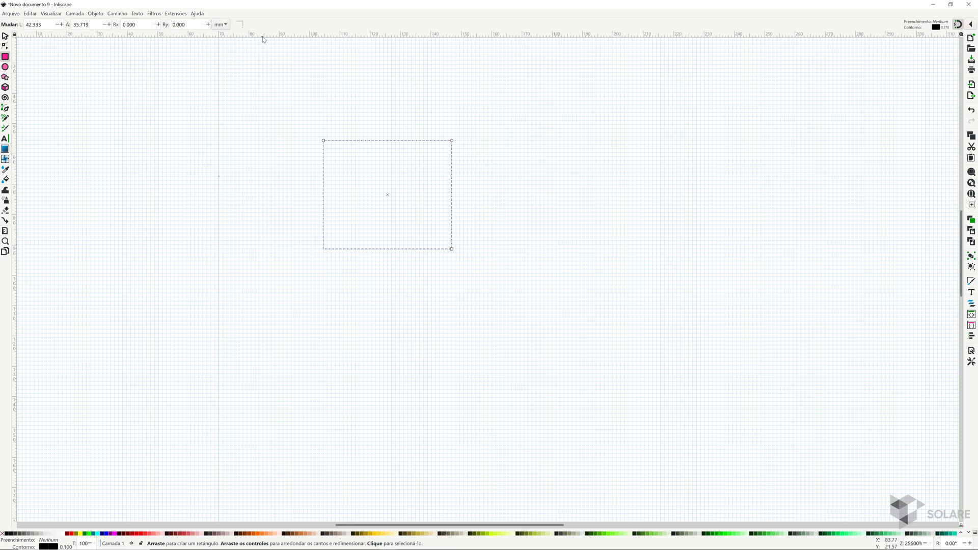
drag(263, 34, 246, 109)
key(s)
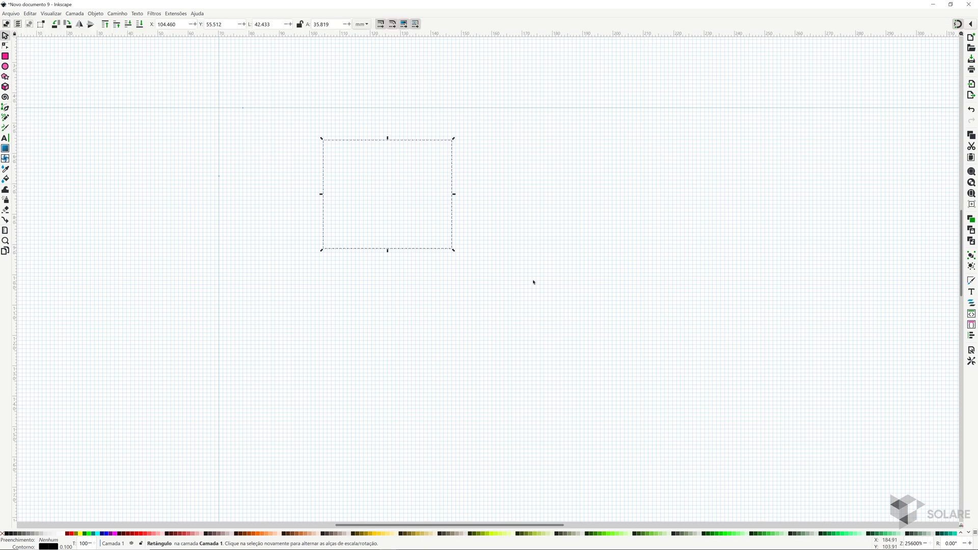
Label the horizontal guide above the rectangle "Limite superior" and change its colour to light green
double_click(268, 109)
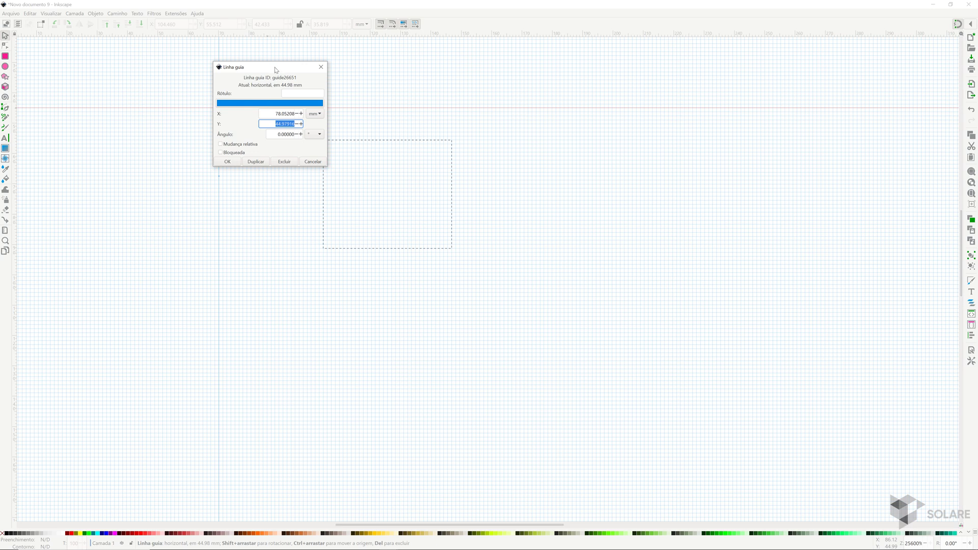
drag(275, 68, 558, 224)
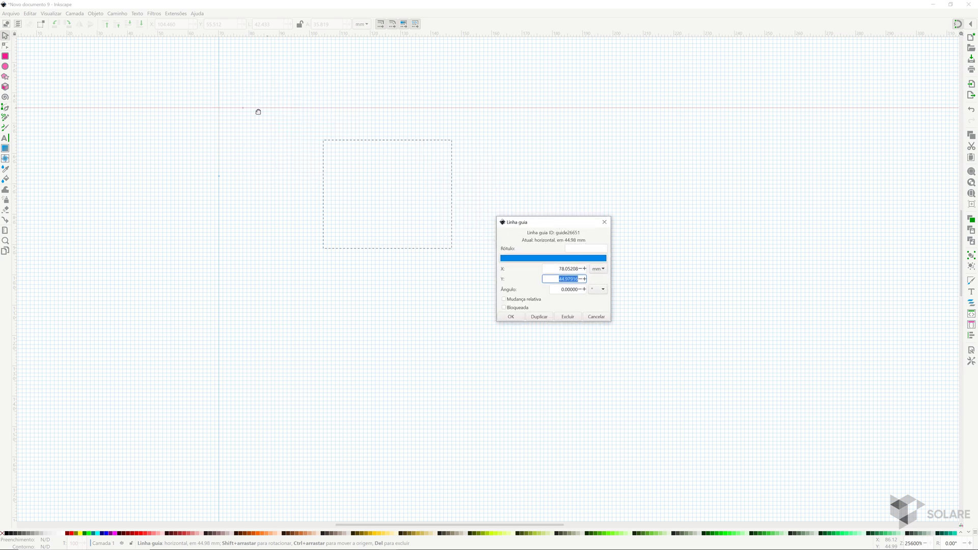
click(596, 250)
text(Limite superior)
click(560, 259)
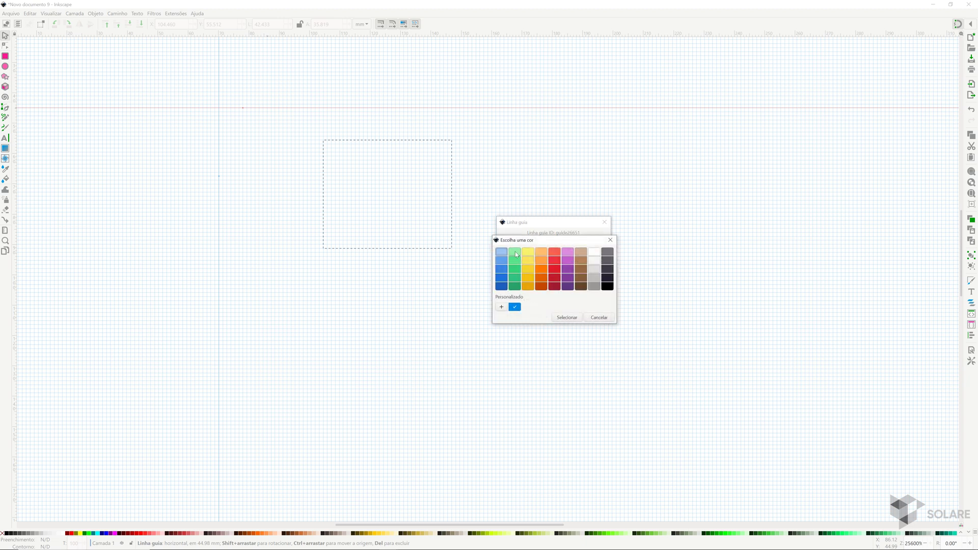
click(568, 318)
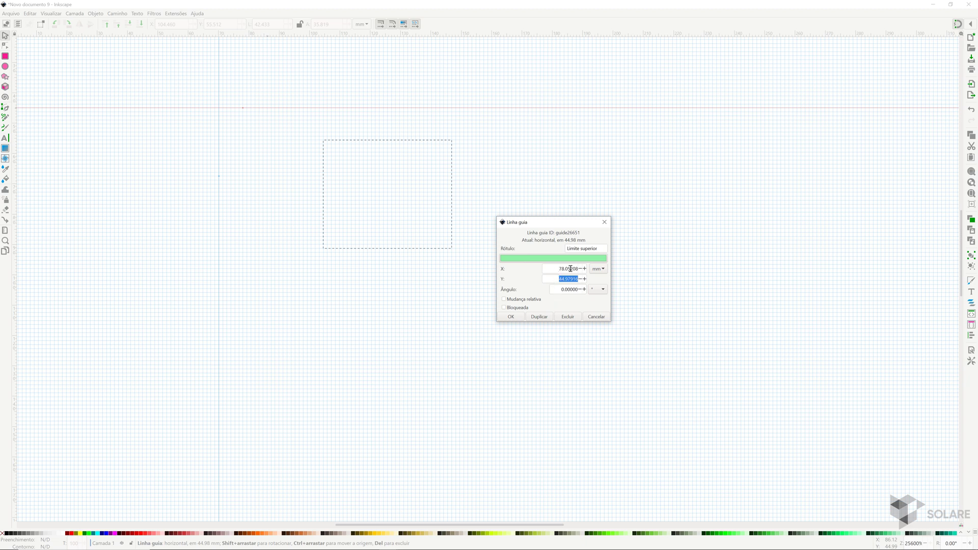
click(601, 269)
click(603, 271)
click(506, 318)
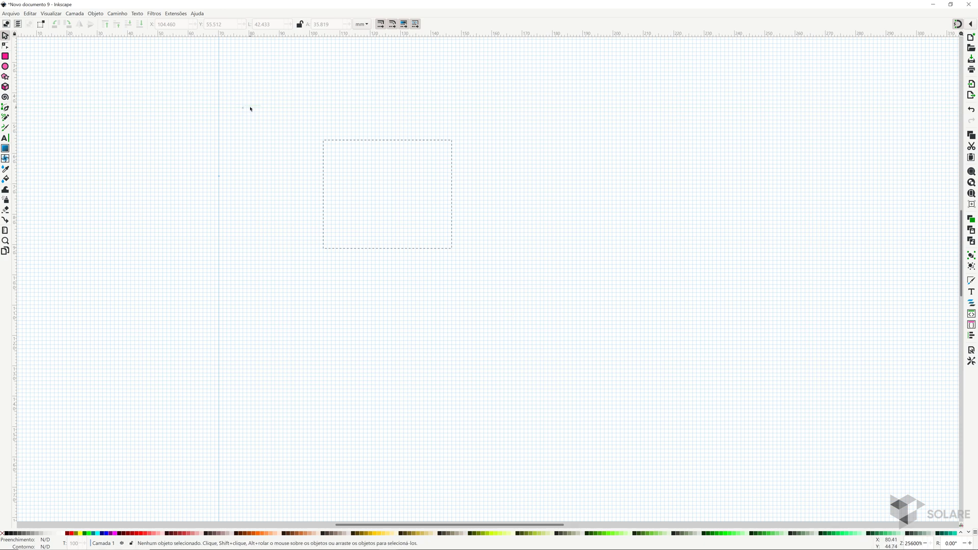
Examine the labelled horizontal guide, the vertical guide and the rectangle at different zoom levels
ctrl+scroll(295, 174, down, 1)
ctrl+scroll(294, 173, down, 2)
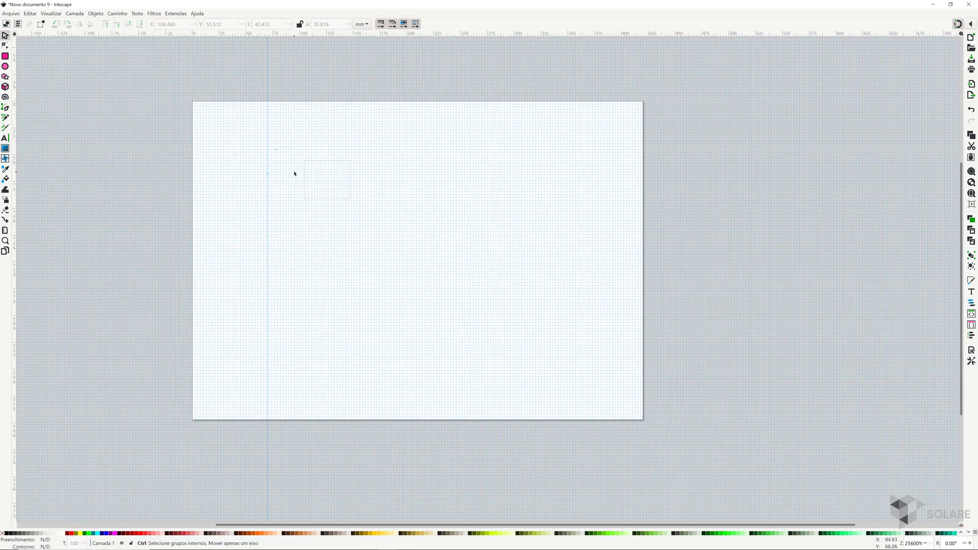
ctrl+scroll(294, 174, up, 3)
scroll(397, 251, up, 10)
scroll(398, 251, left, 6)
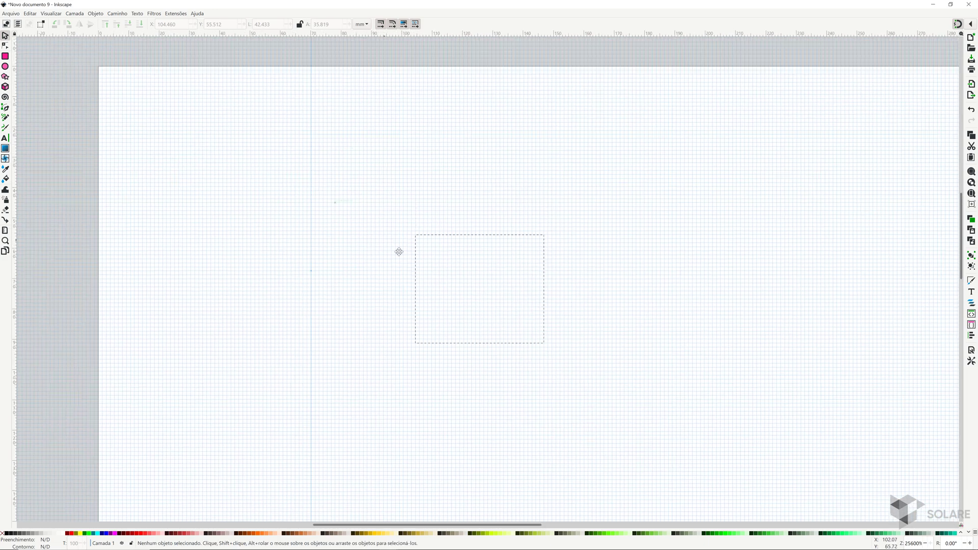
scroll(394, 237, down, 3)
ctrl+scroll(396, 247, up, 5)
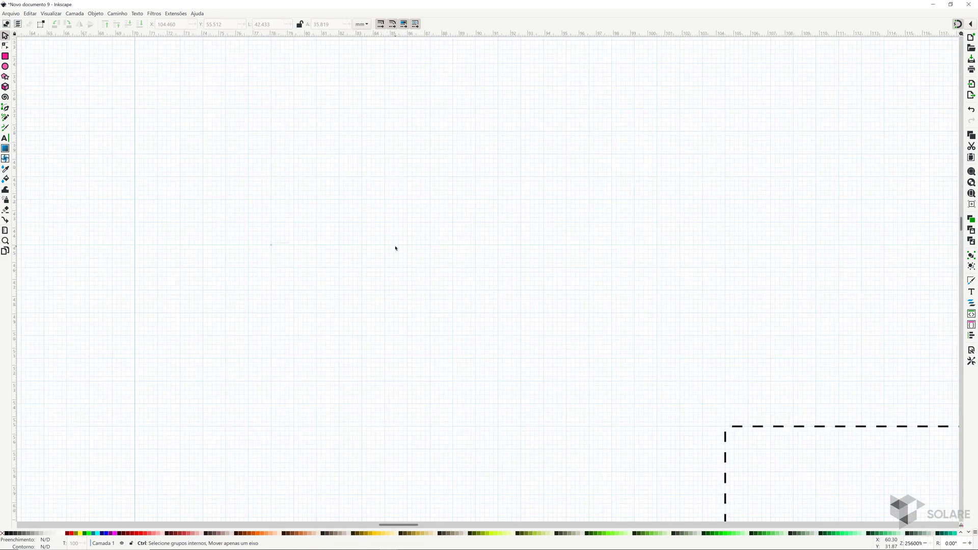
ctrl+scroll(291, 266, down, 7)
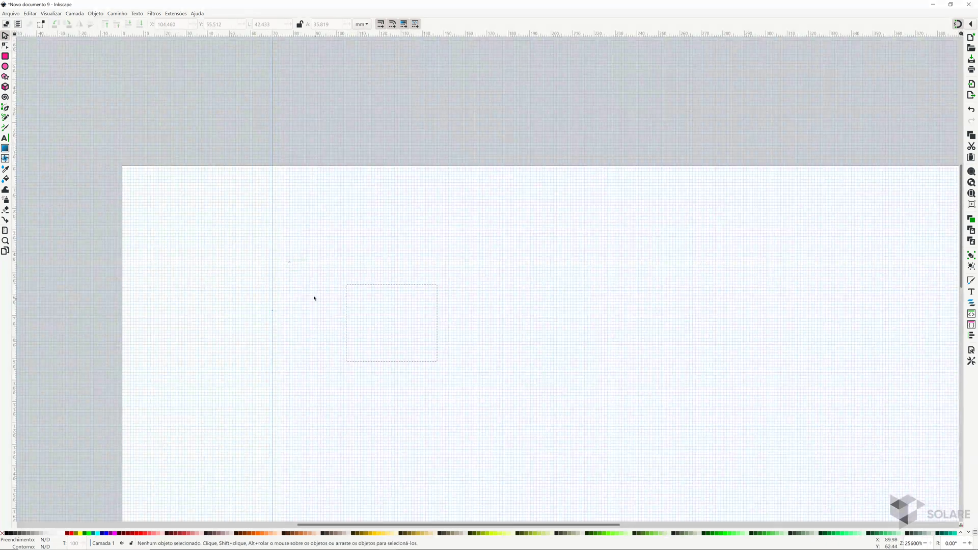
drag(314, 298, 284, 212)
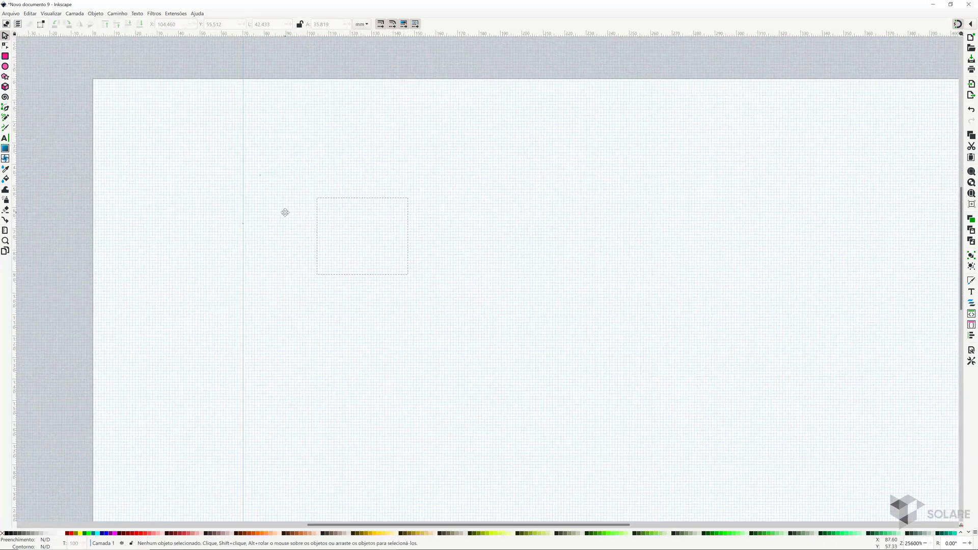